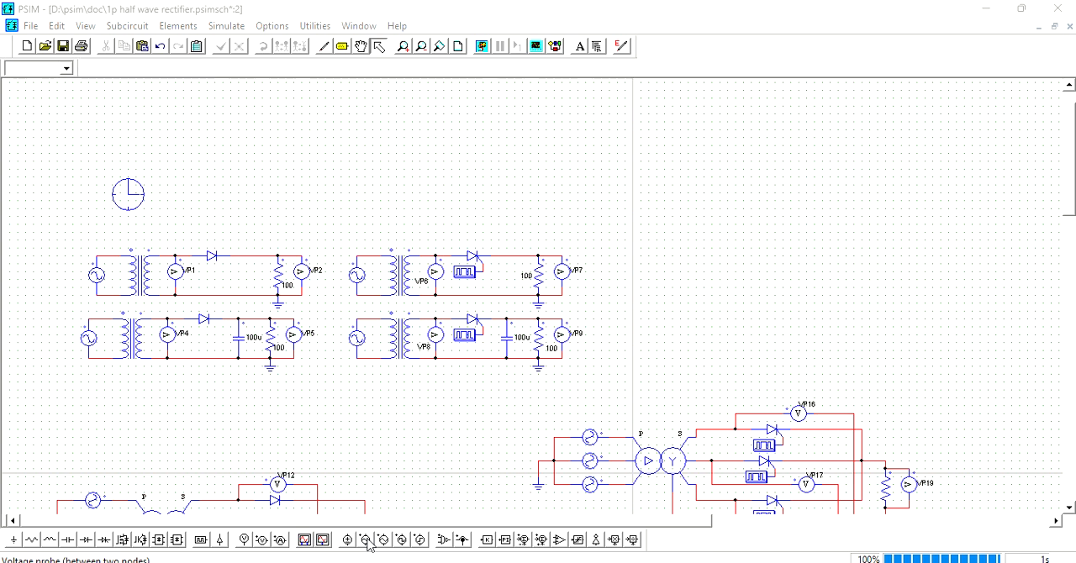
- Try placing a sinusoidal voltage source above the first half-wave rectifier circuit, and undo the placement
{"action": "left_click", "coordinate": [370, 542]}
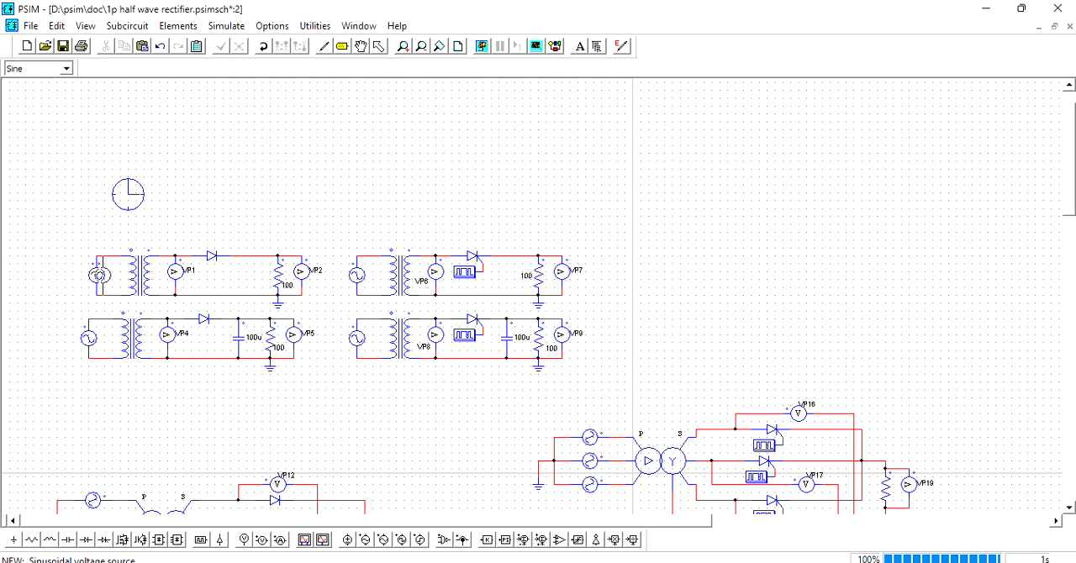
{"action": "left_click", "coordinate": [172, 26]}
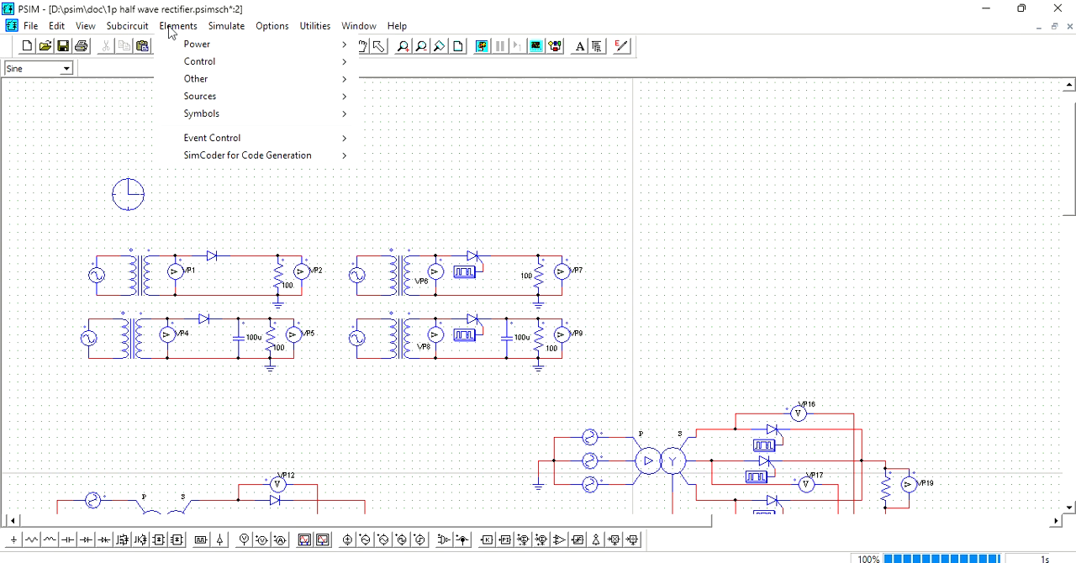
{"action": "mouse_move", "coordinate": [182, 49]}
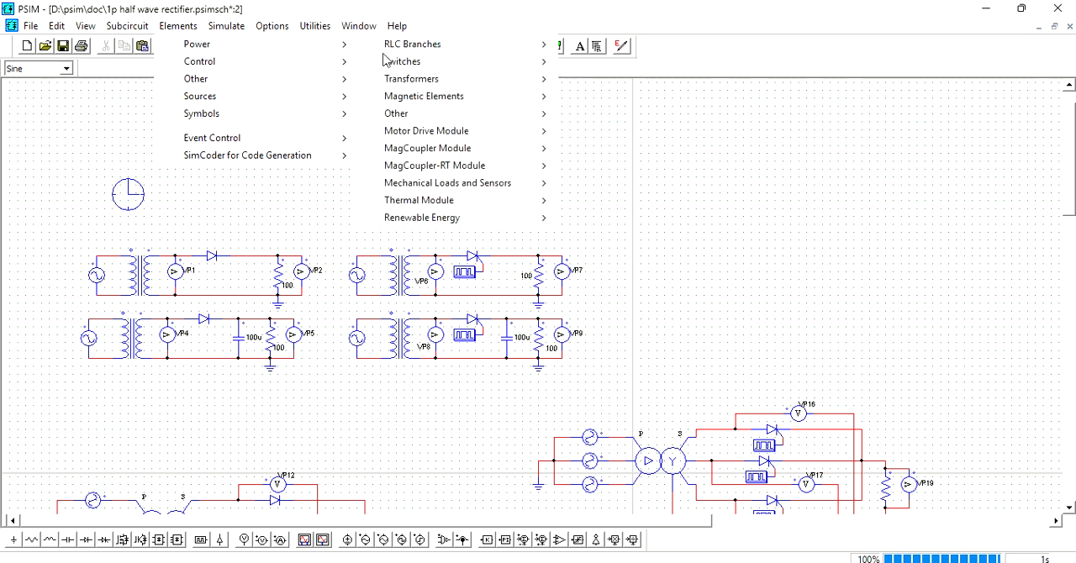
{"action": "mouse_move", "coordinate": [403, 87]}
{"action": "mouse_move", "coordinate": [485, 82]}
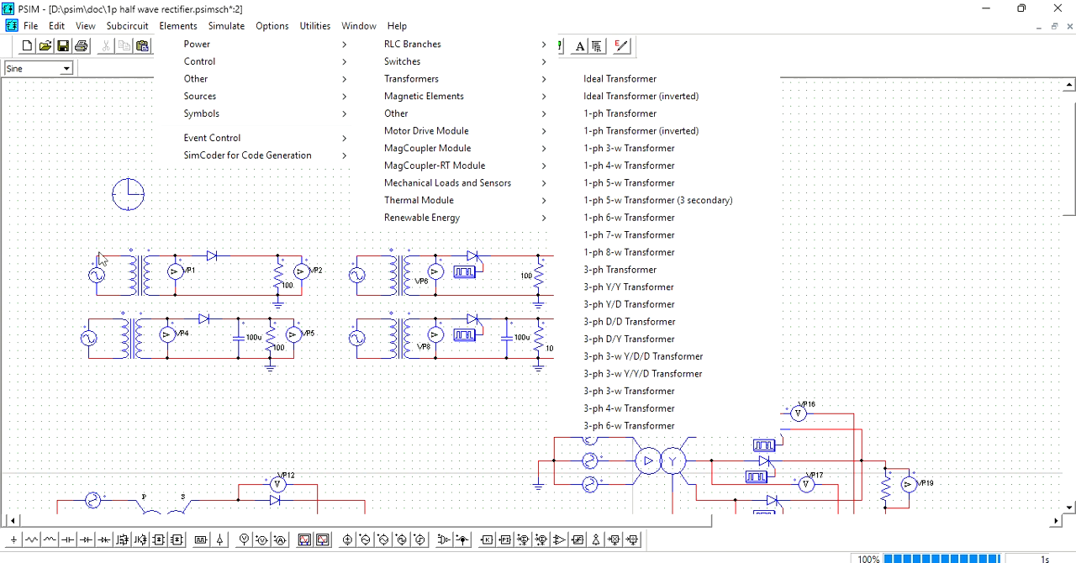
{"action": "left_click", "coordinate": [210, 248]}
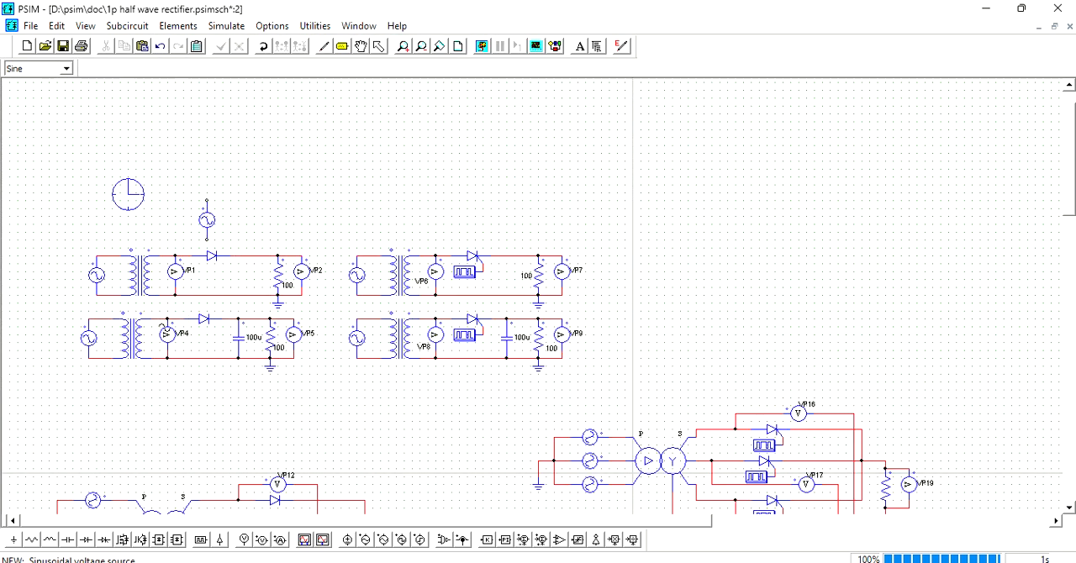
{"action": "left_click", "coordinate": [160, 46]}
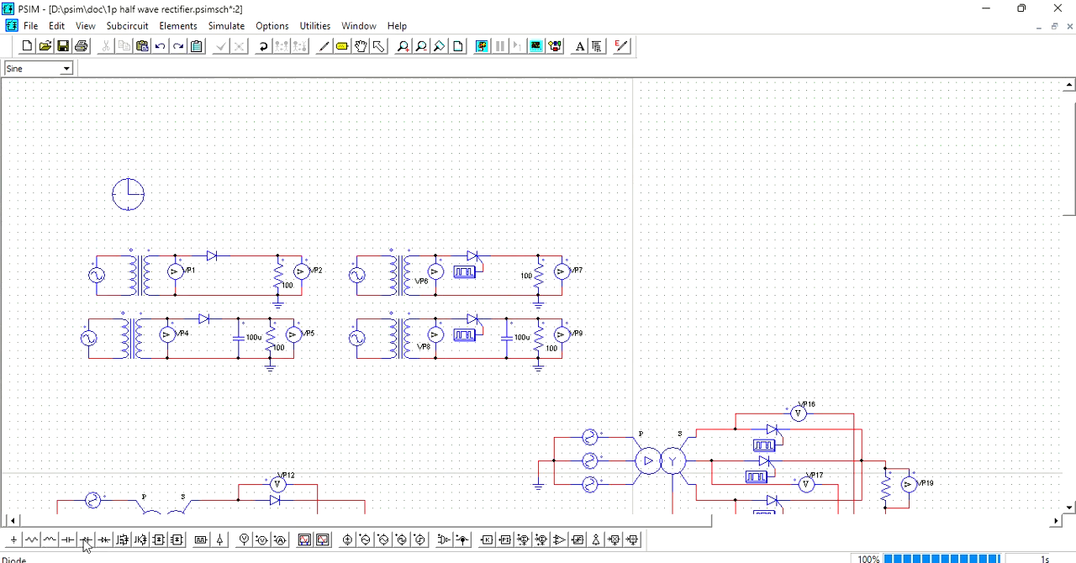
{"action": "left_click", "coordinate": [84, 539]}
{"action": "left_click", "coordinate": [31, 541]}
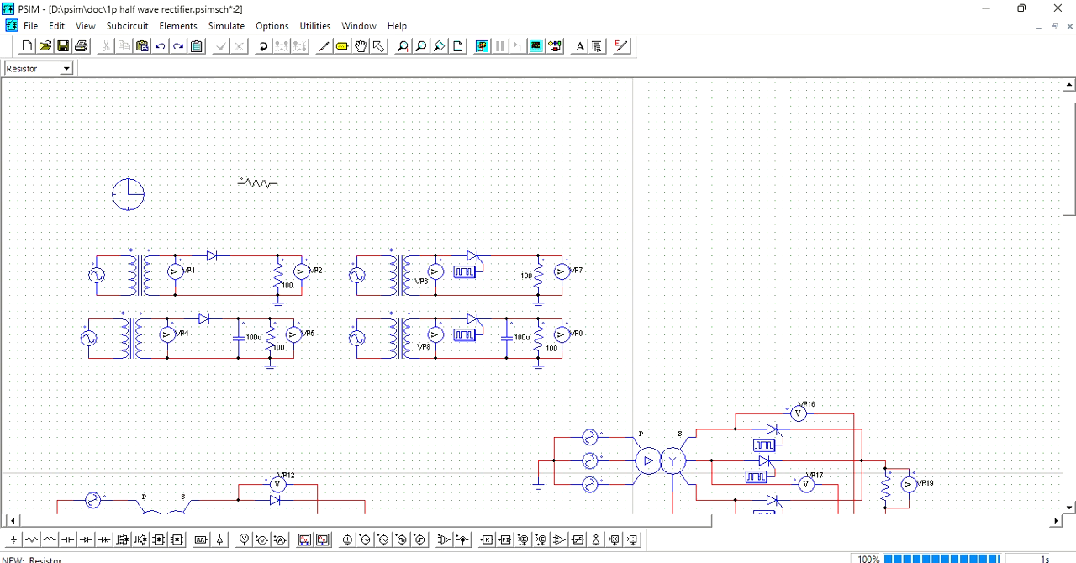
{"action": "right_click", "coordinate": [249, 186]}
{"action": "left_click", "coordinate": [13, 540]}
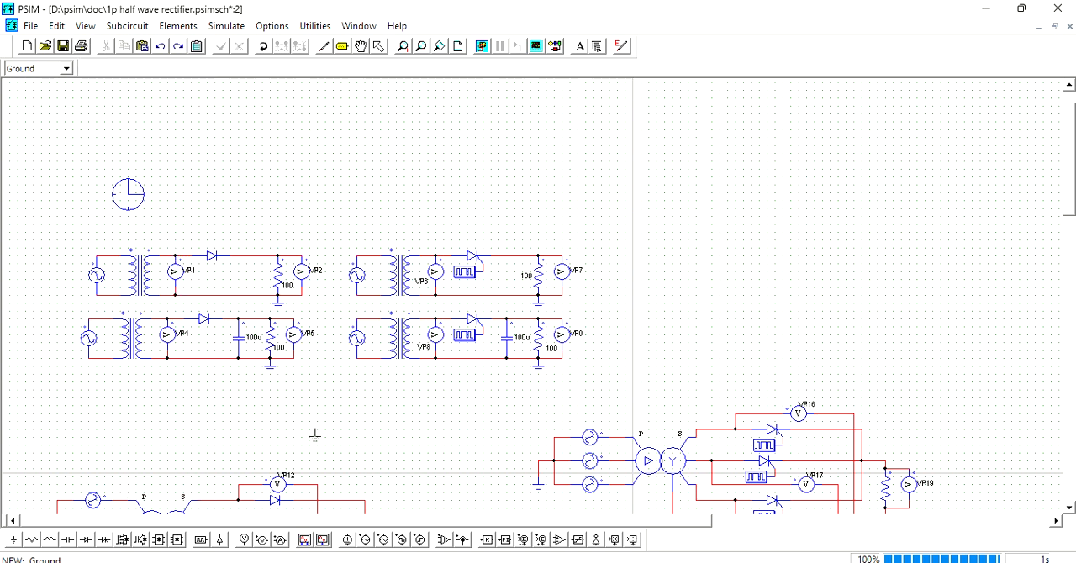
{"action": "left_click", "coordinate": [263, 542]}
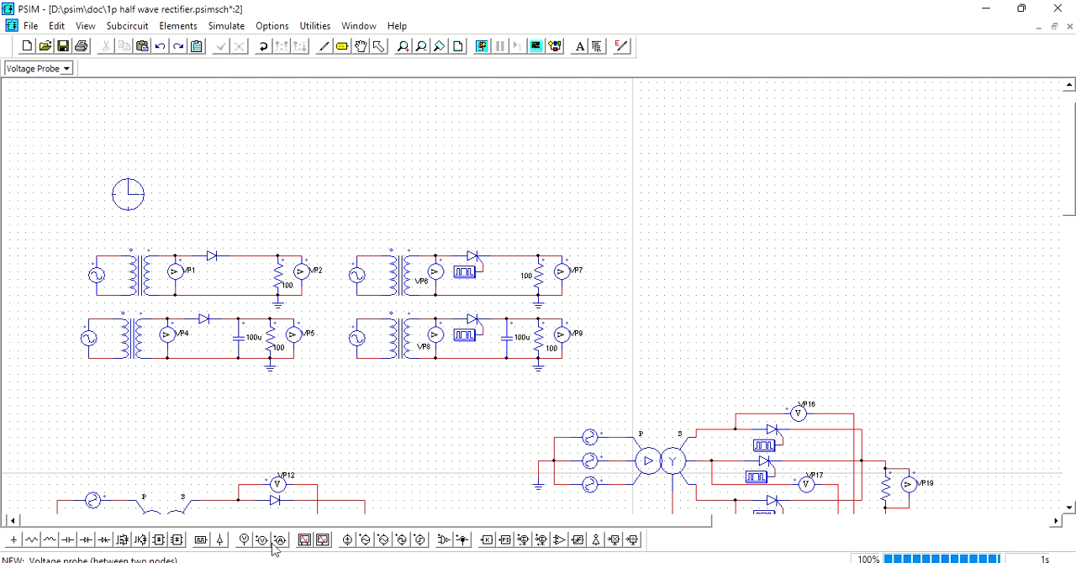
{"action": "left_click", "coordinate": [381, 48]}
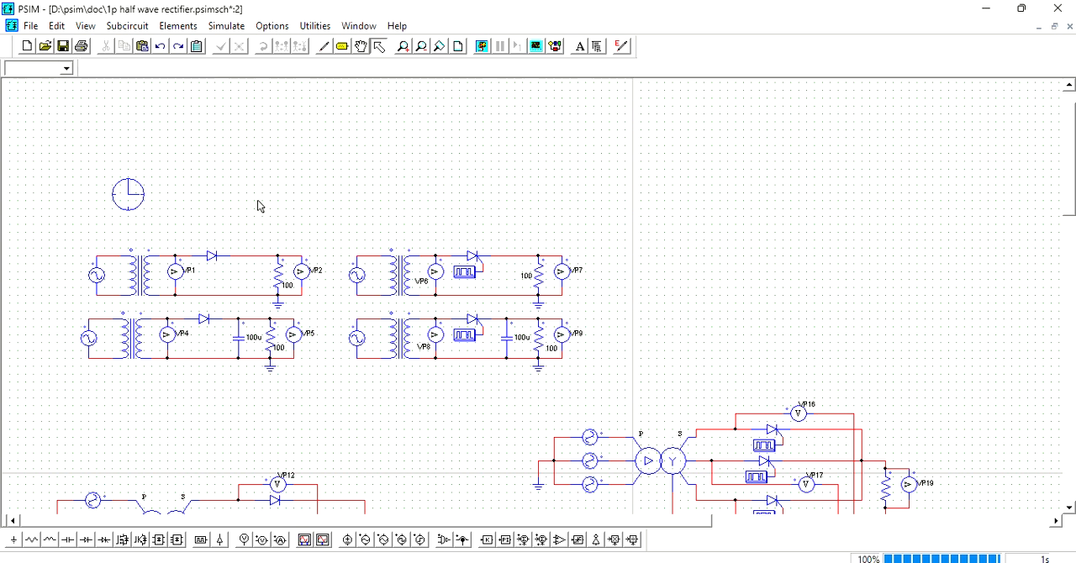
{"action": "left_click", "coordinate": [277, 277]}
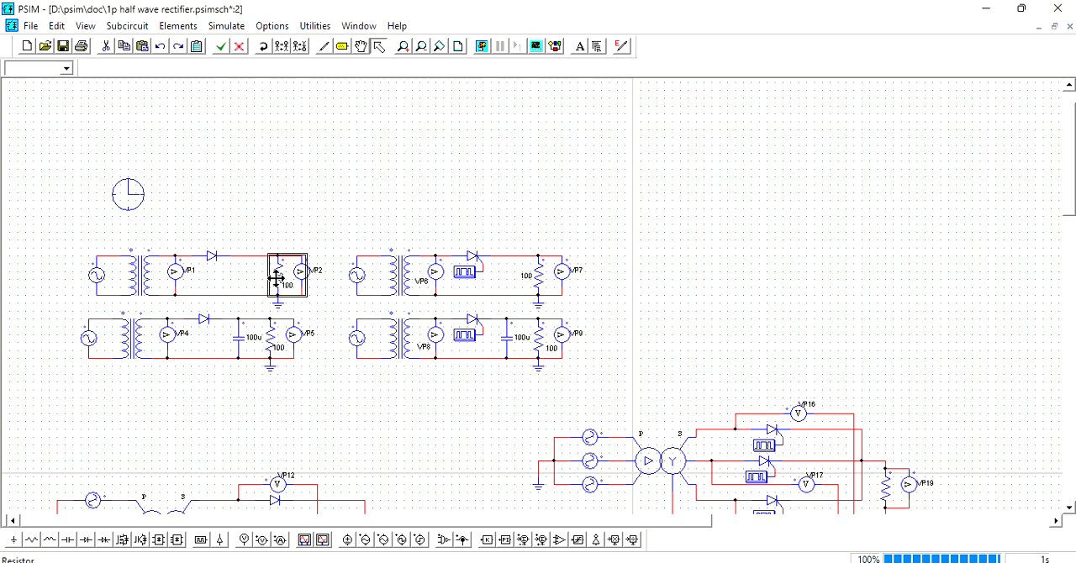
{"action": "left_click", "coordinate": [238, 345]}
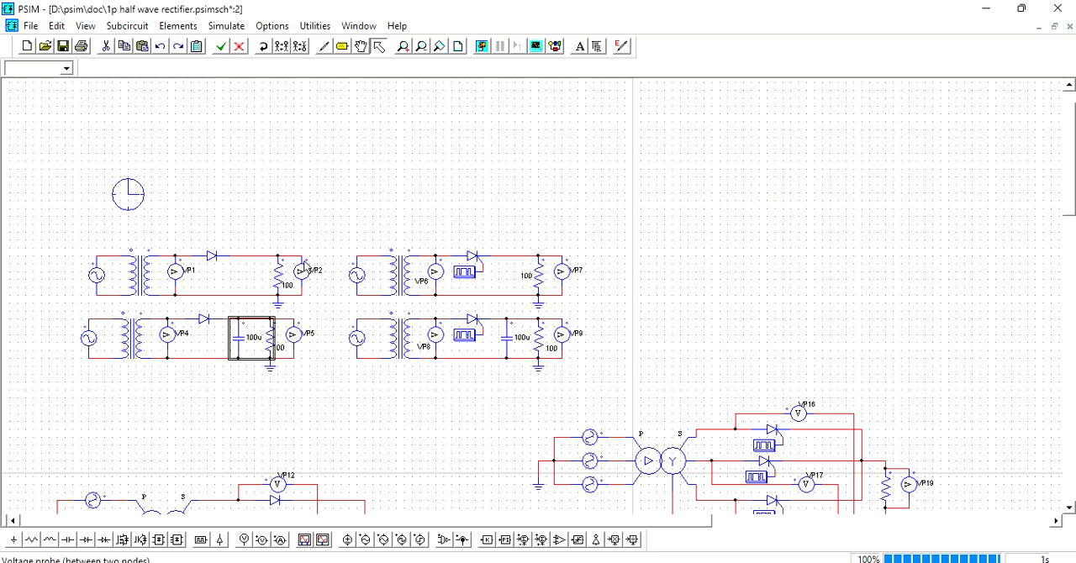
{"action": "left_click", "coordinate": [297, 206]}
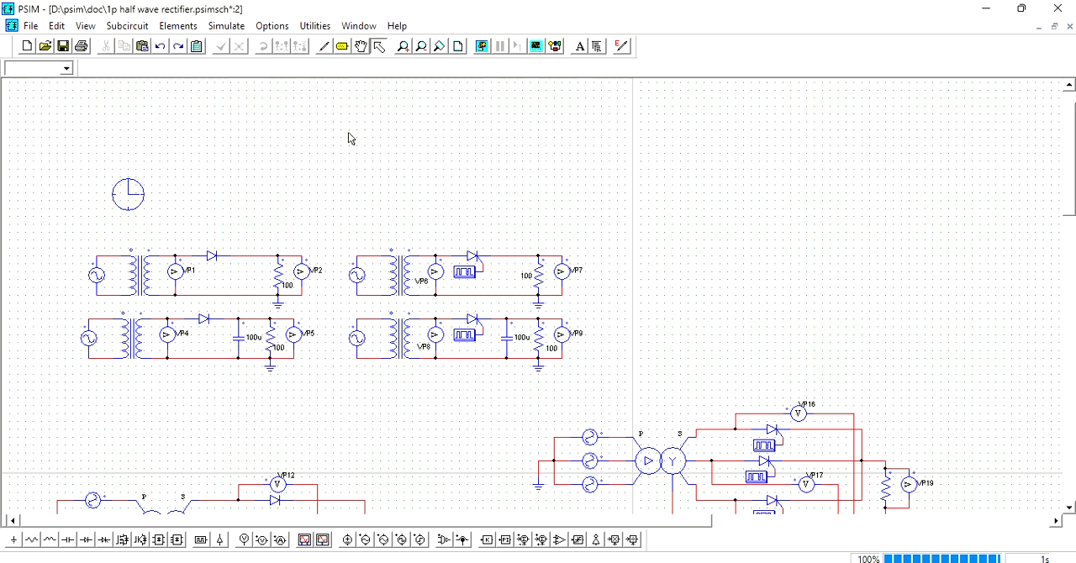
{"action": "left_click", "coordinate": [221, 28]}
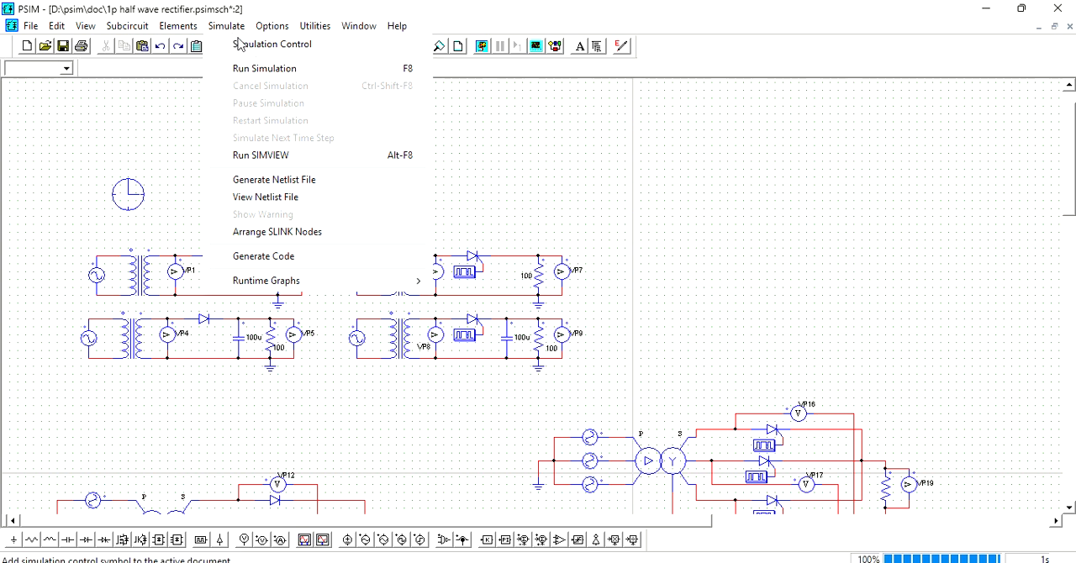
{"action": "left_click", "coordinate": [239, 44]}
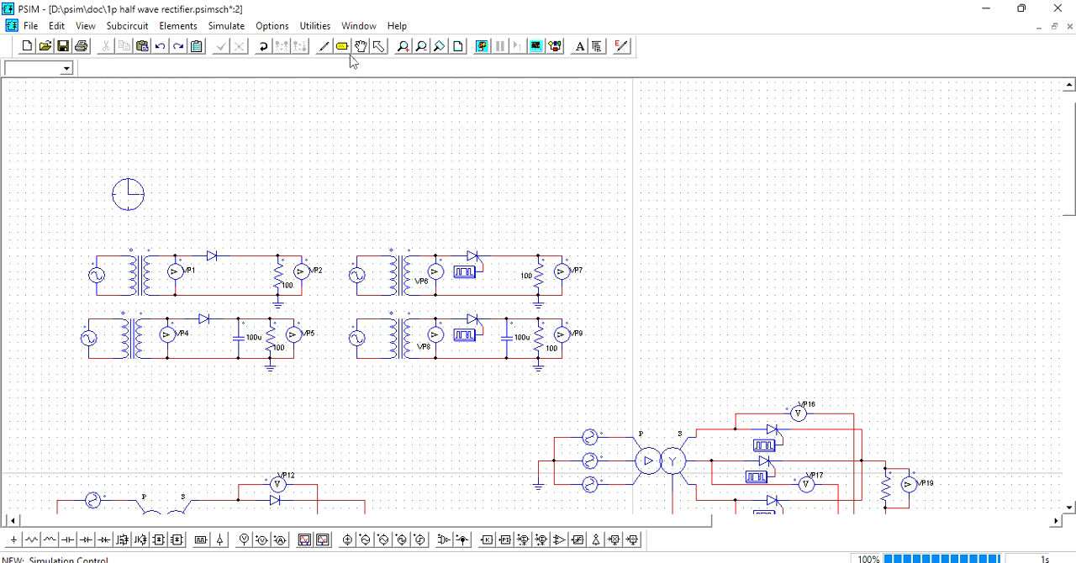
{"action": "left_click", "coordinate": [380, 46]}
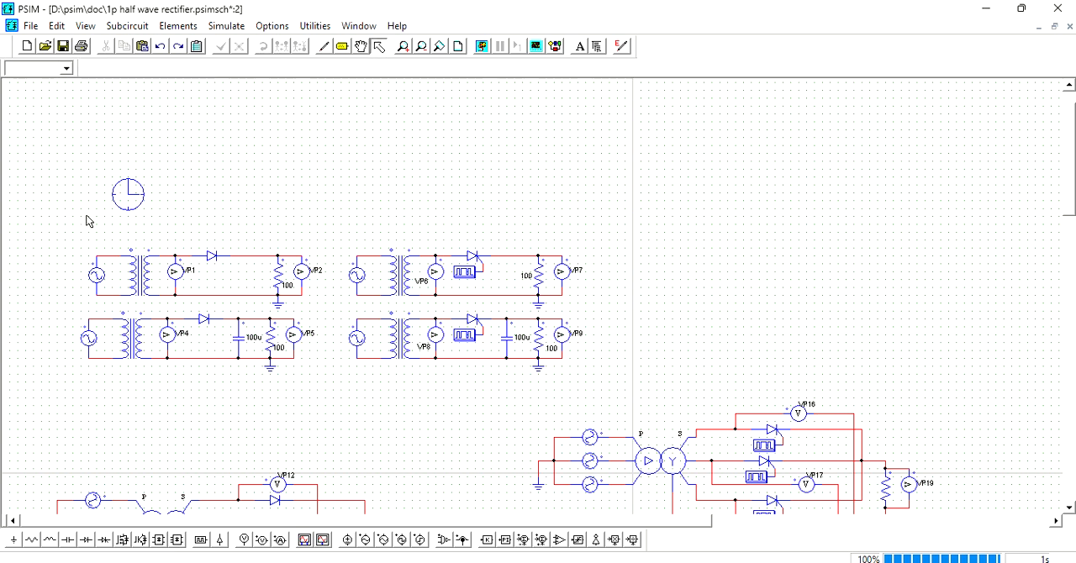
- Review the time step and total time parameters of the simulation control, and close its settings unchanged
{"action": "double_click", "coordinate": [124, 197]}
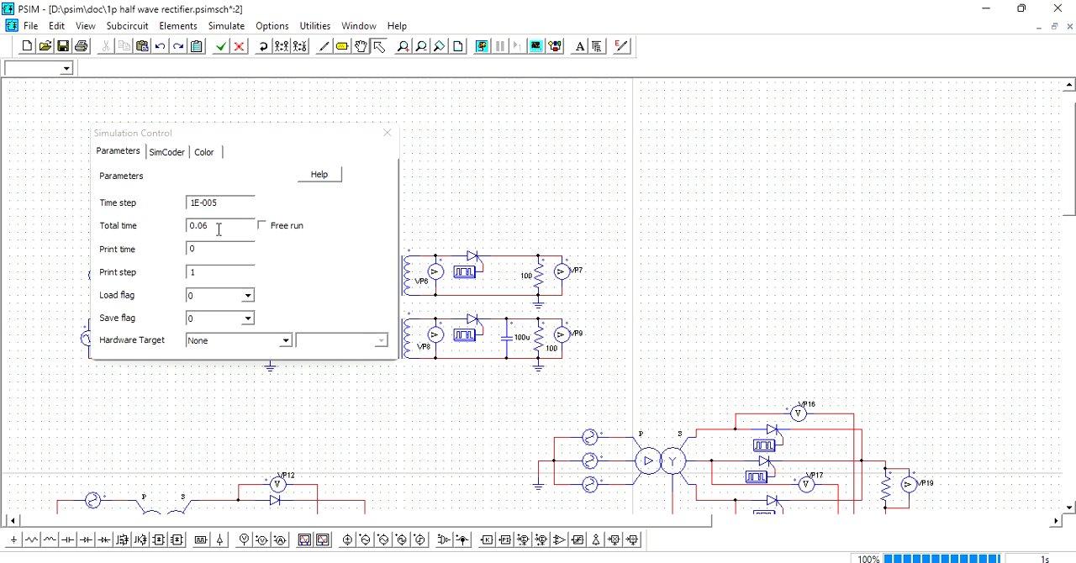
{"action": "left_click", "coordinate": [387, 133]}
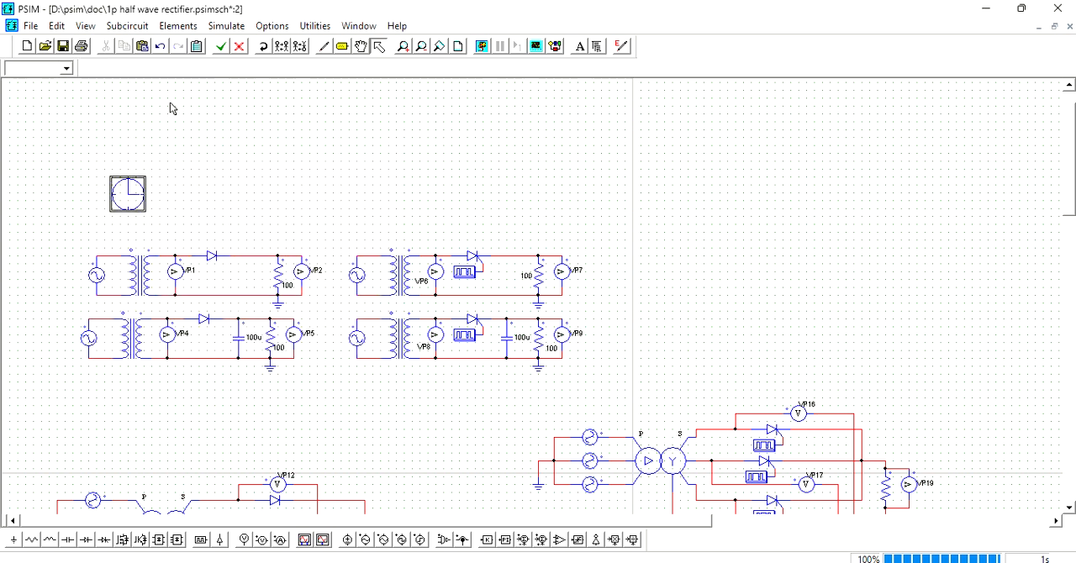
{"action": "left_click", "coordinate": [200, 172]}
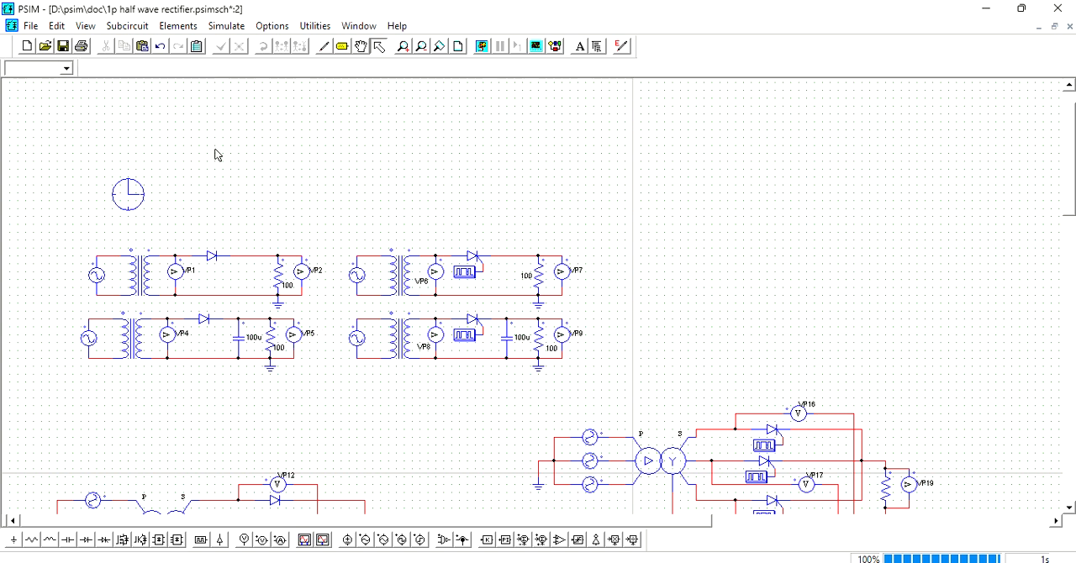
- Run the simulation and plot the VP1 voltage curve in Simview
{"action": "left_click", "coordinate": [226, 26]}
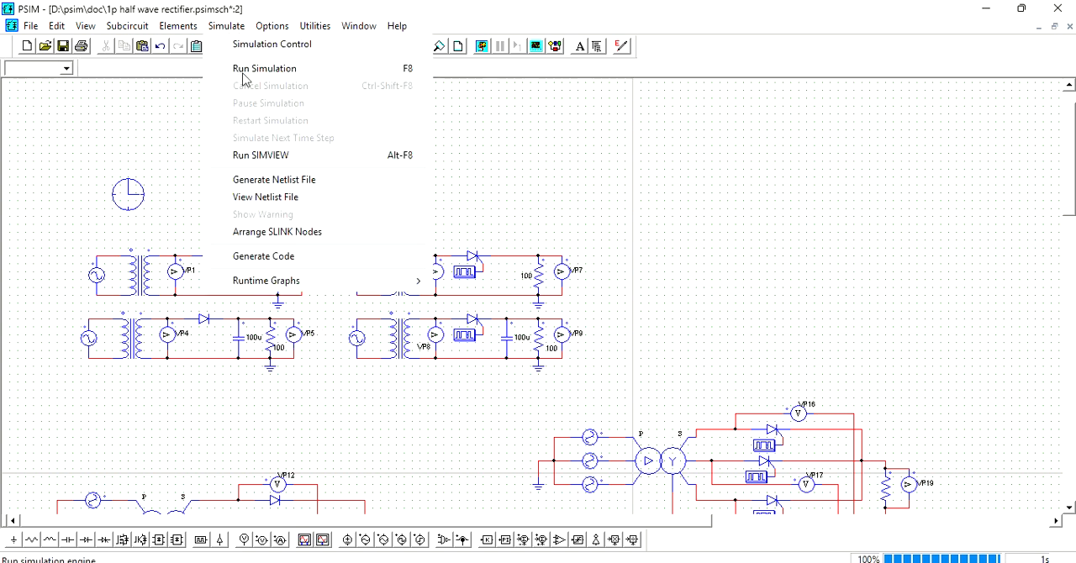
{"action": "left_click", "coordinate": [410, 70]}
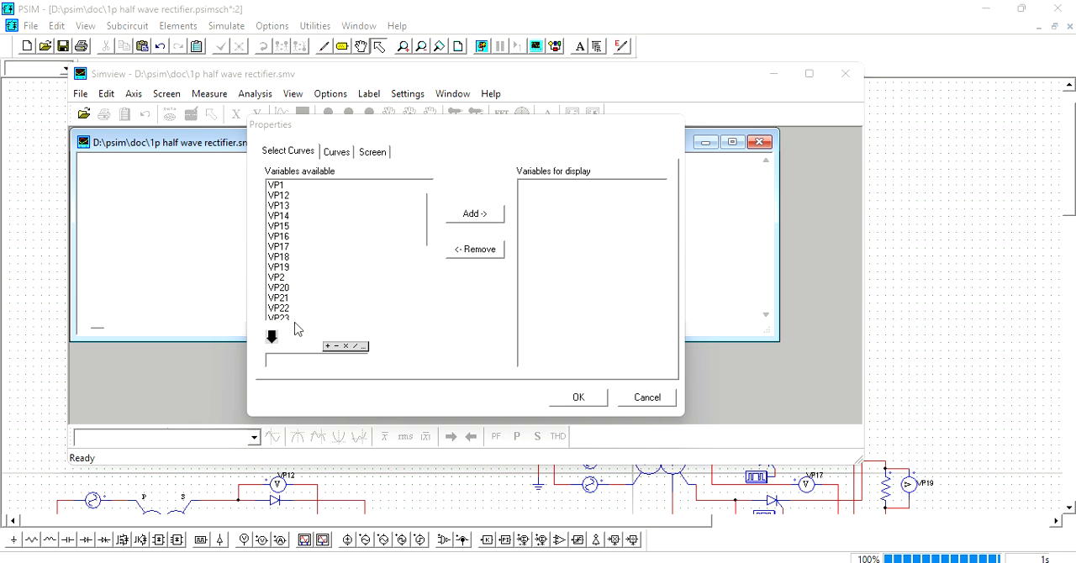
{"action": "left_click", "coordinate": [284, 189]}
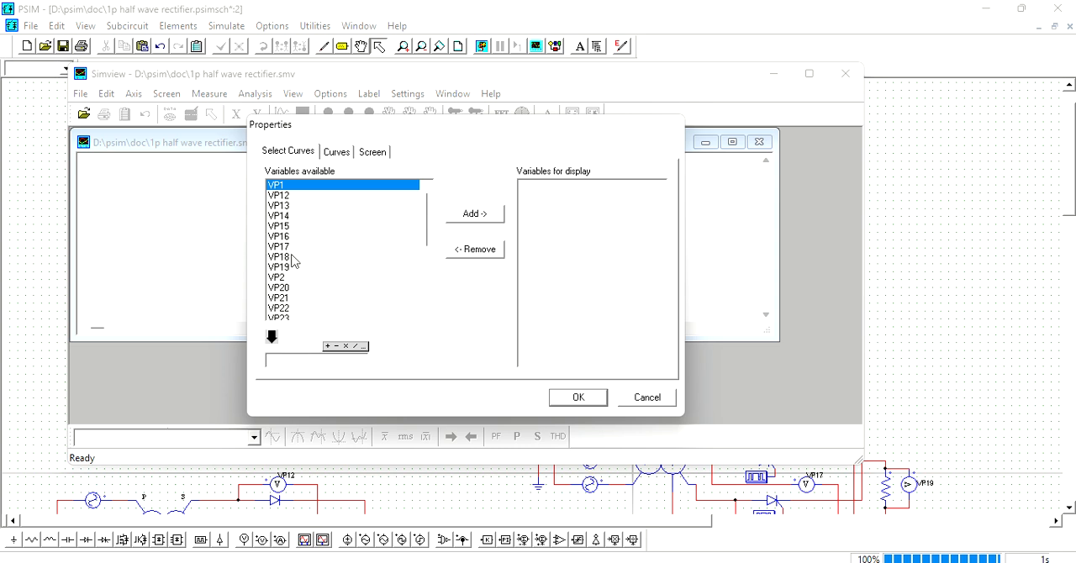
{"action": "scroll", "coordinate": [290, 255], "scroll_direction": "down", "scroll_amount": 2}
{"action": "scroll", "coordinate": [290, 261], "scroll_direction": "up", "scroll_amount": 2}
{"action": "scroll", "coordinate": [303, 244], "scroll_direction": "down", "scroll_amount": 3}
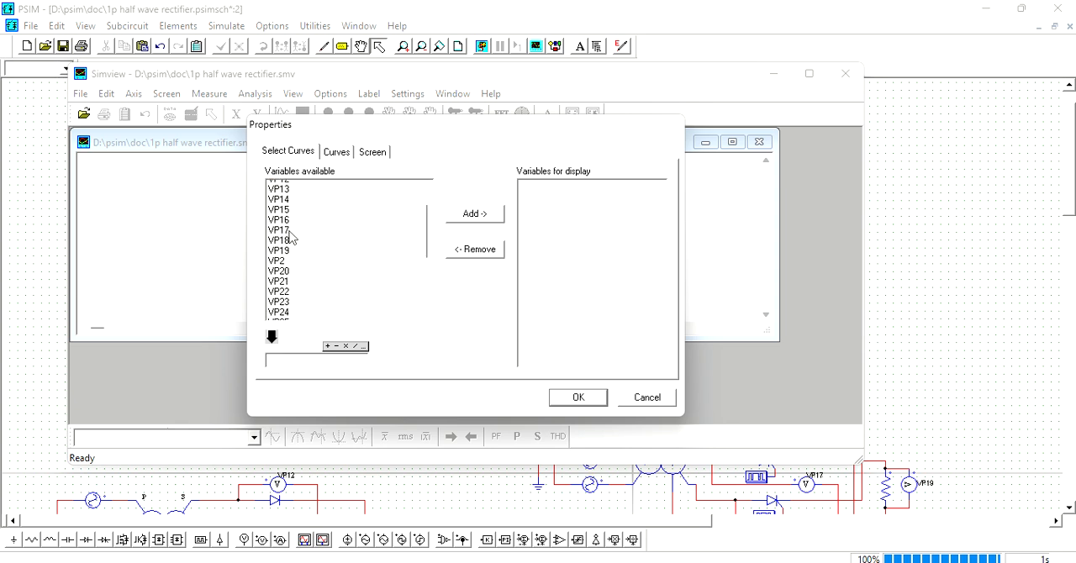
{"action": "scroll", "coordinate": [290, 248], "scroll_direction": "up", "scroll_amount": 3}
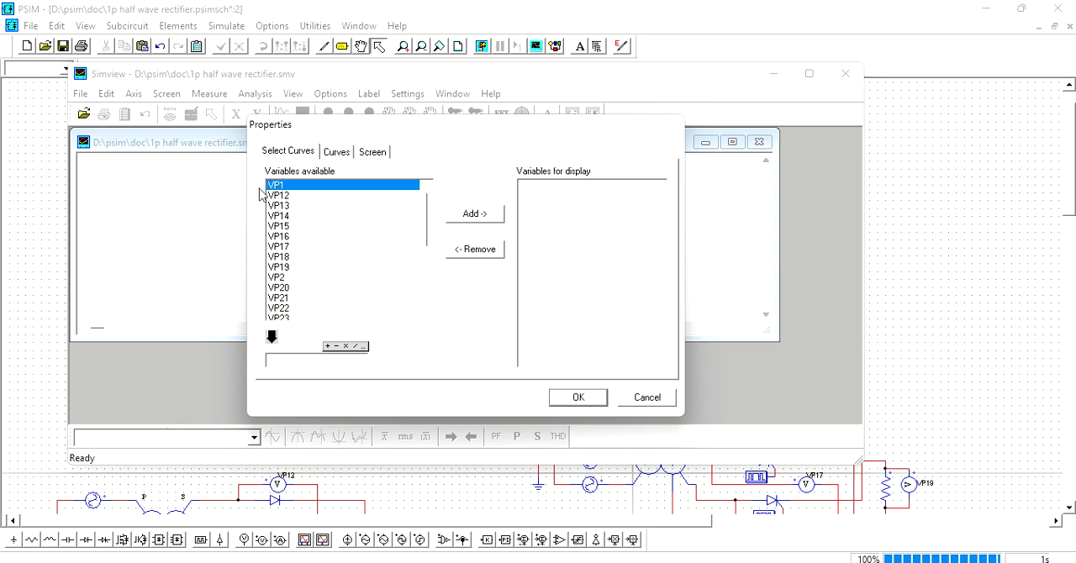
{"action": "scroll", "coordinate": [332, 264], "scroll_direction": "down", "scroll_amount": 3}
{"action": "scroll", "coordinate": [318, 271], "scroll_direction": "down", "scroll_amount": 4}
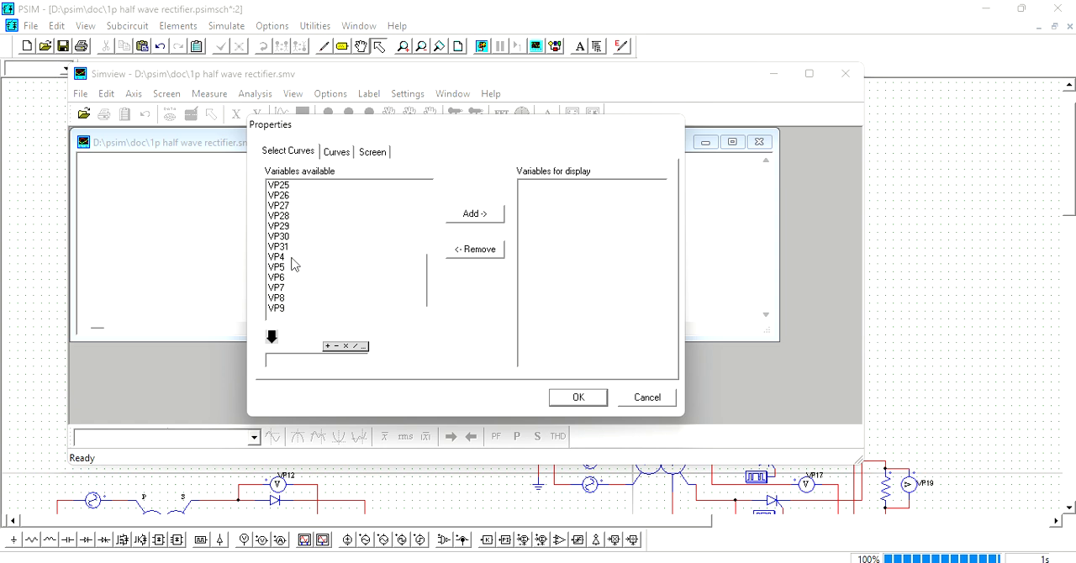
{"action": "left_click", "coordinate": [282, 258]}
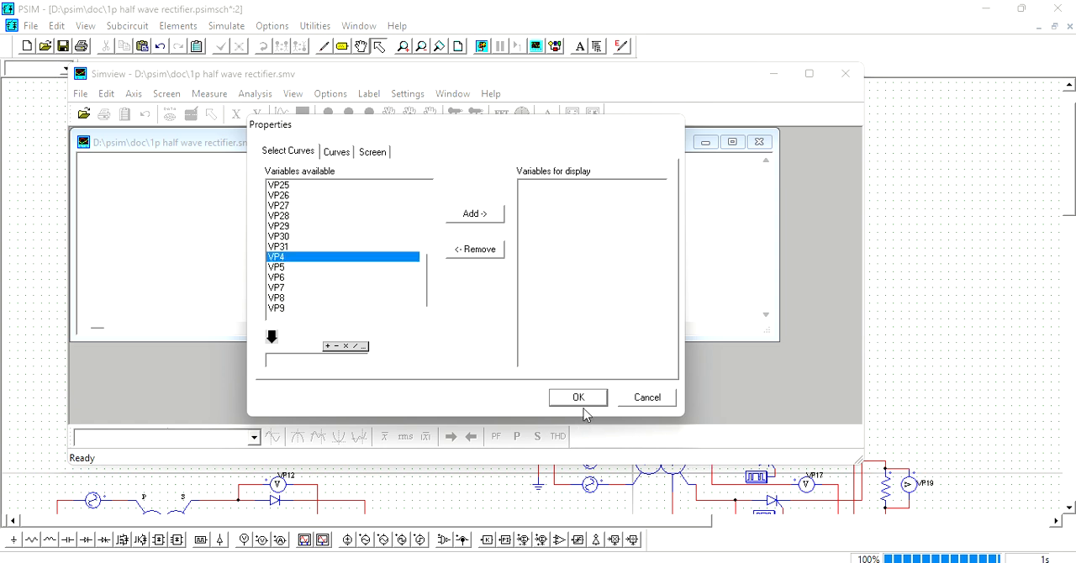
{"action": "left_click", "coordinate": [328, 257]}
{"action": "scroll", "coordinate": [332, 261], "scroll_direction": "up", "scroll_amount": 5}
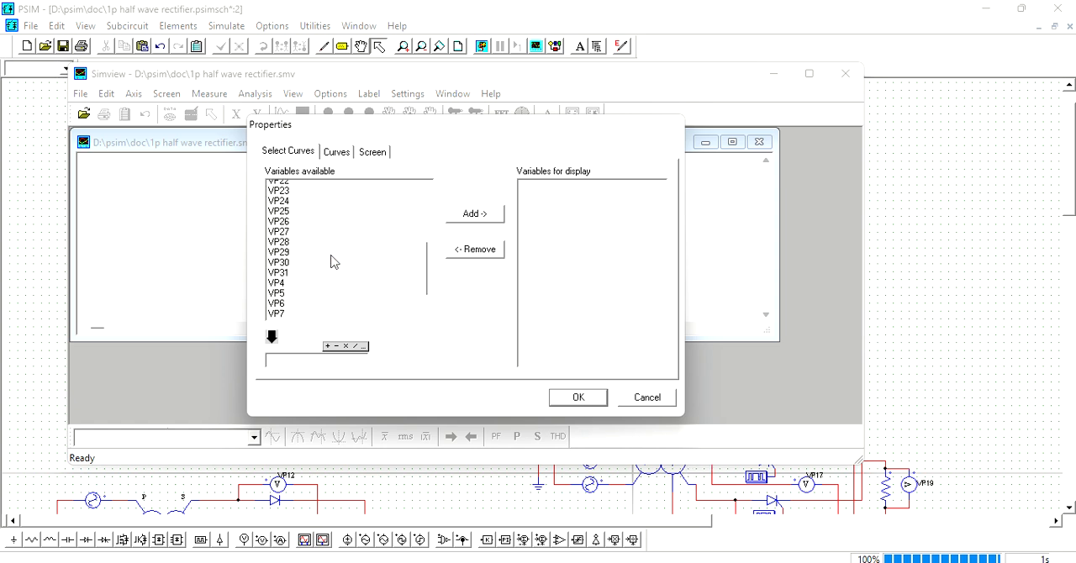
{"action": "left_click", "coordinate": [579, 397]}
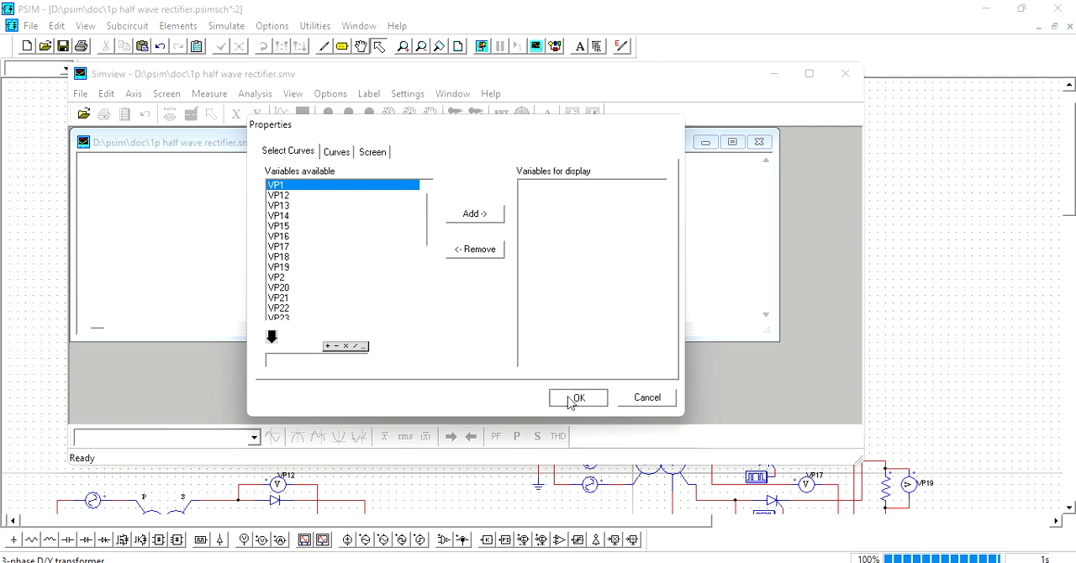
- Maximize the waveform graph window and add a second screen plotting VP4 below the VP1 curve
{"action": "left_click", "coordinate": [732, 143]}
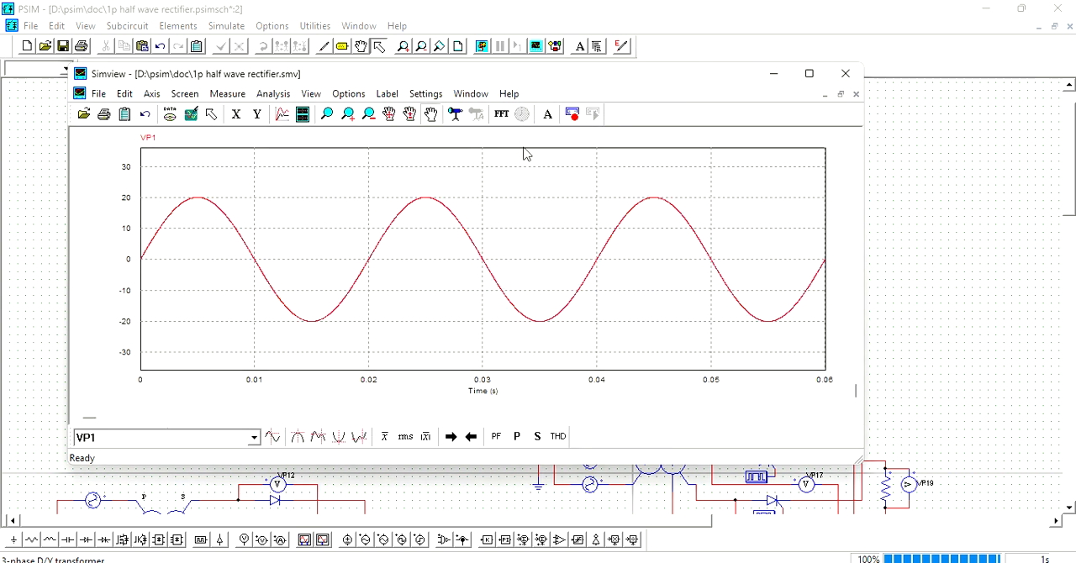
{"action": "left_click", "coordinate": [303, 114]}
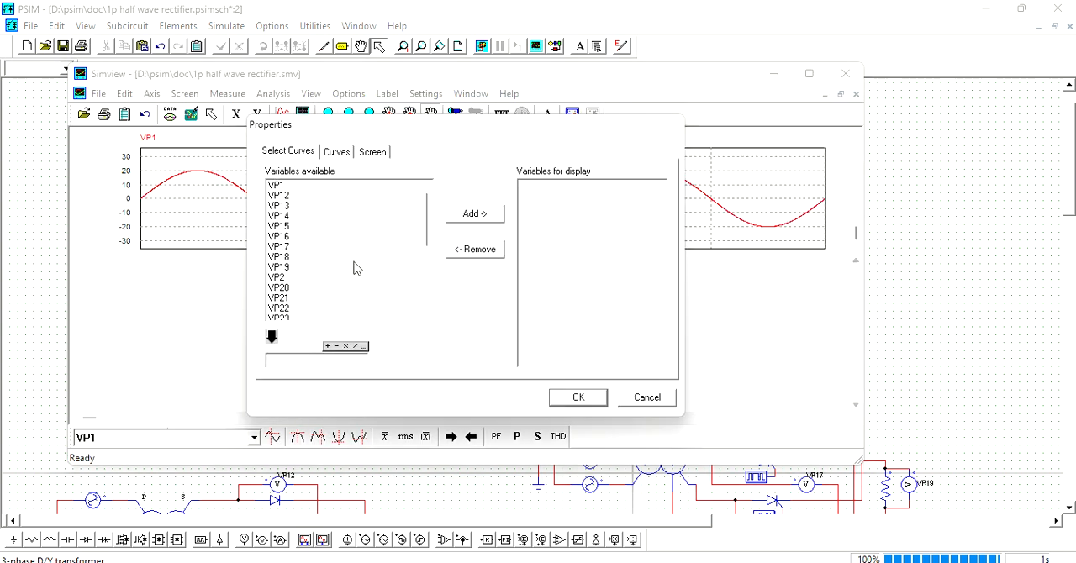
{"action": "scroll", "coordinate": [336, 269], "scroll_direction": "down", "scroll_amount": 4}
{"action": "left_click", "coordinate": [285, 290]}
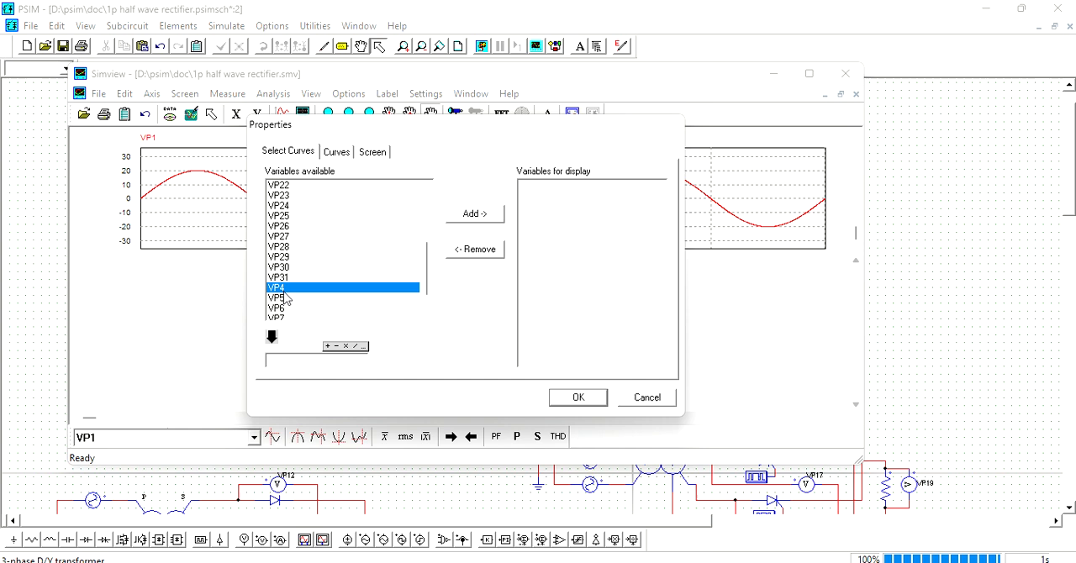
{"action": "left_click", "coordinate": [577, 398]}
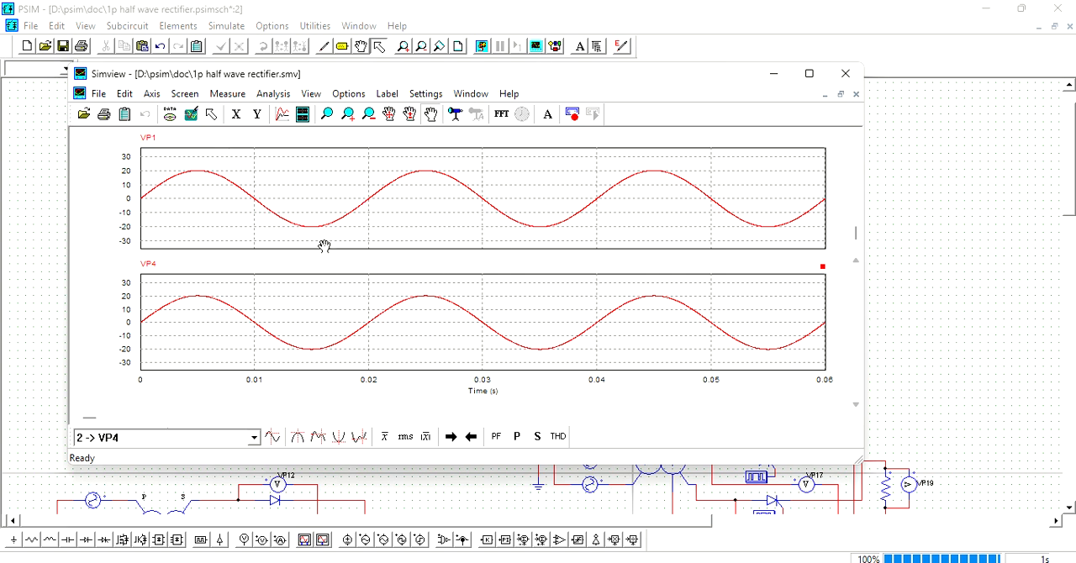
{"action": "left_click", "coordinate": [303, 118]}
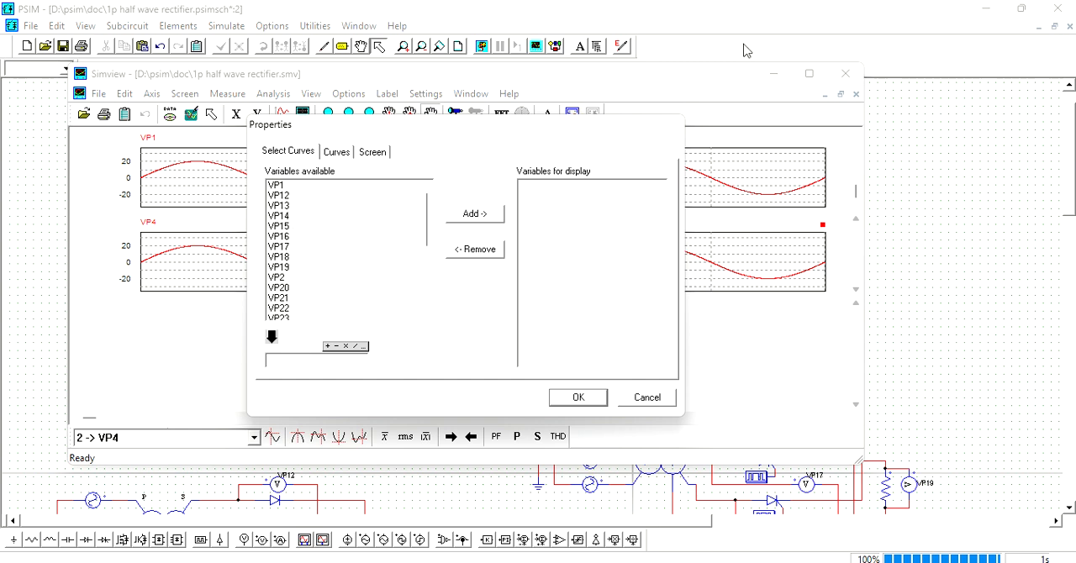
{"action": "left_click", "coordinate": [578, 398]}
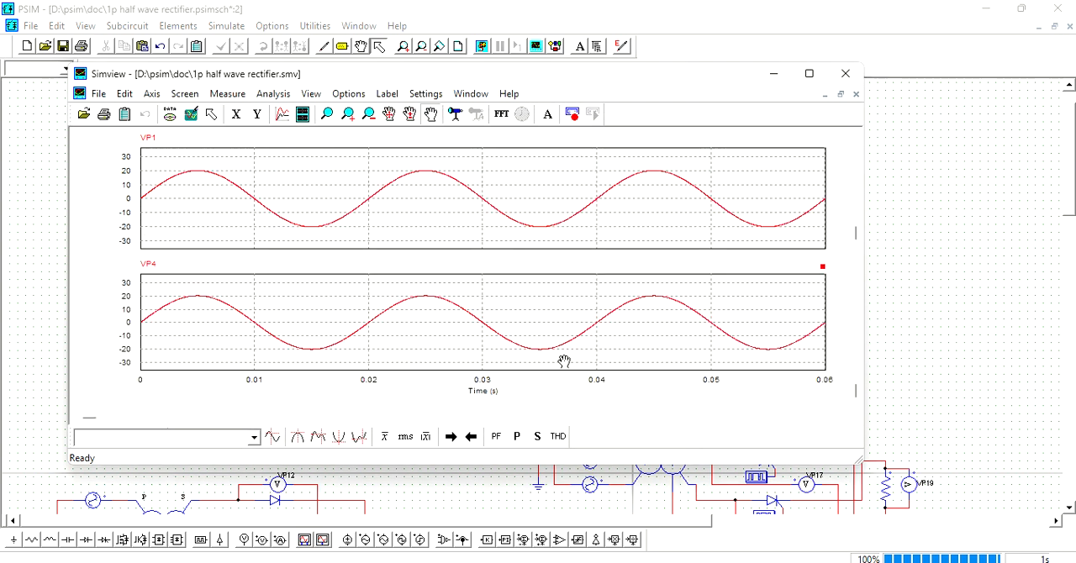
- Add the VP2 curve to the first screen so it overlays VP1
{"action": "right_click", "coordinate": [250, 187]}
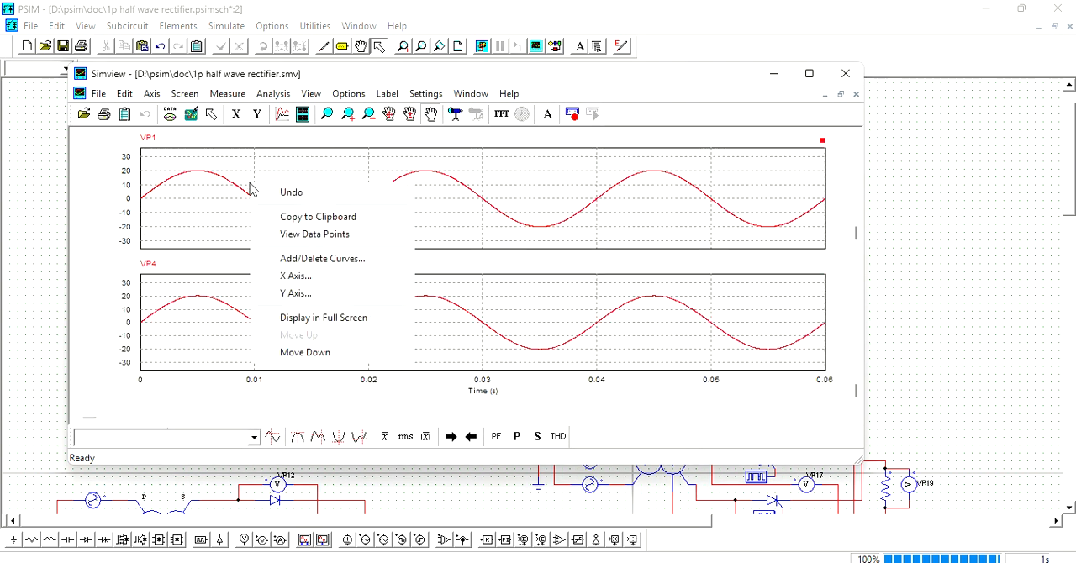
{"action": "left_click", "coordinate": [309, 261]}
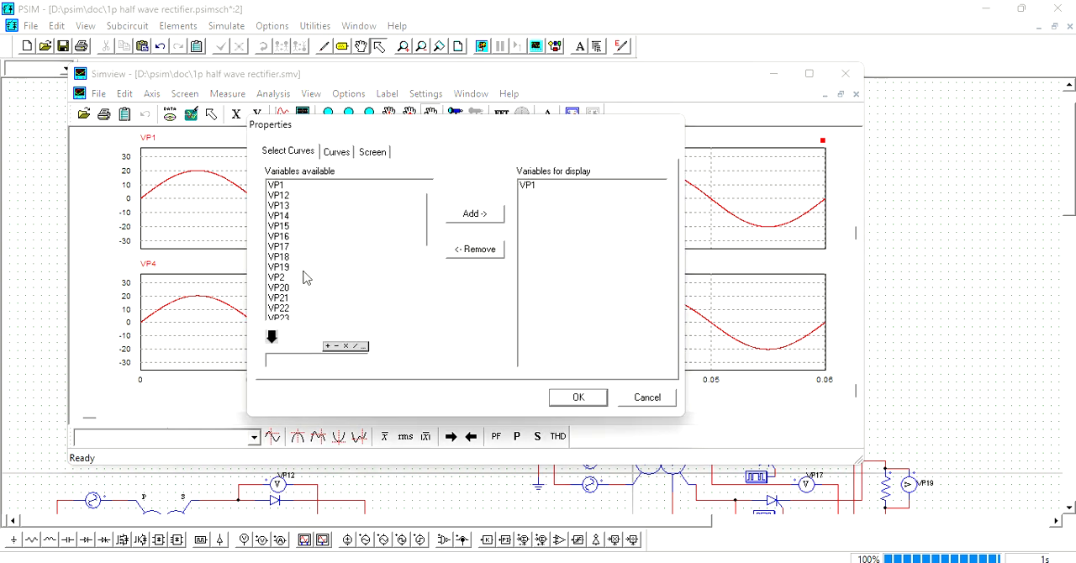
{"action": "scroll", "coordinate": [294, 243], "scroll_direction": "down", "scroll_amount": 1}
{"action": "left_click", "coordinate": [284, 247]}
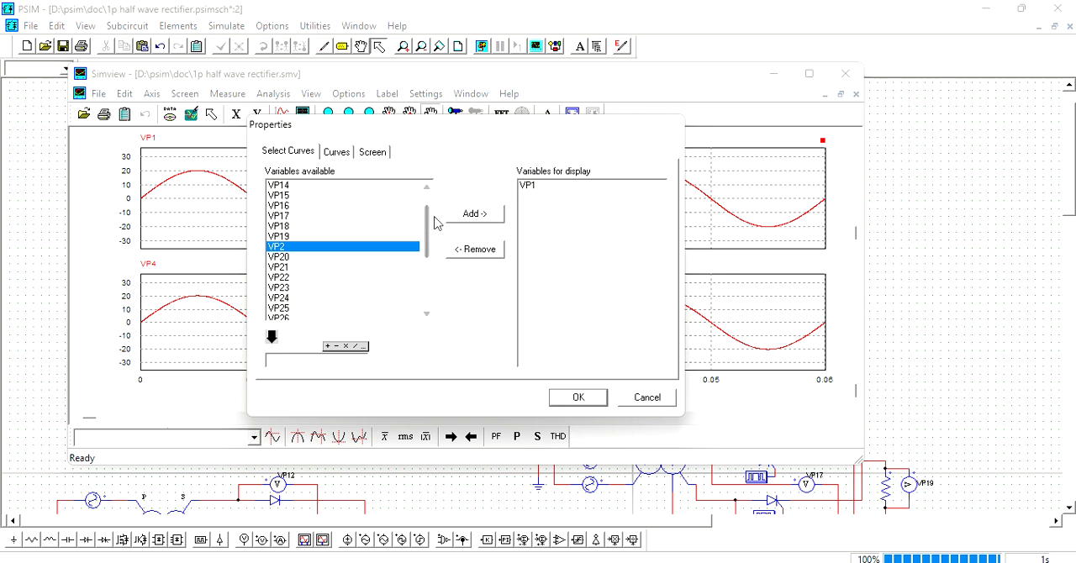
{"action": "left_click", "coordinate": [470, 215]}
{"action": "left_click", "coordinate": [569, 398]}
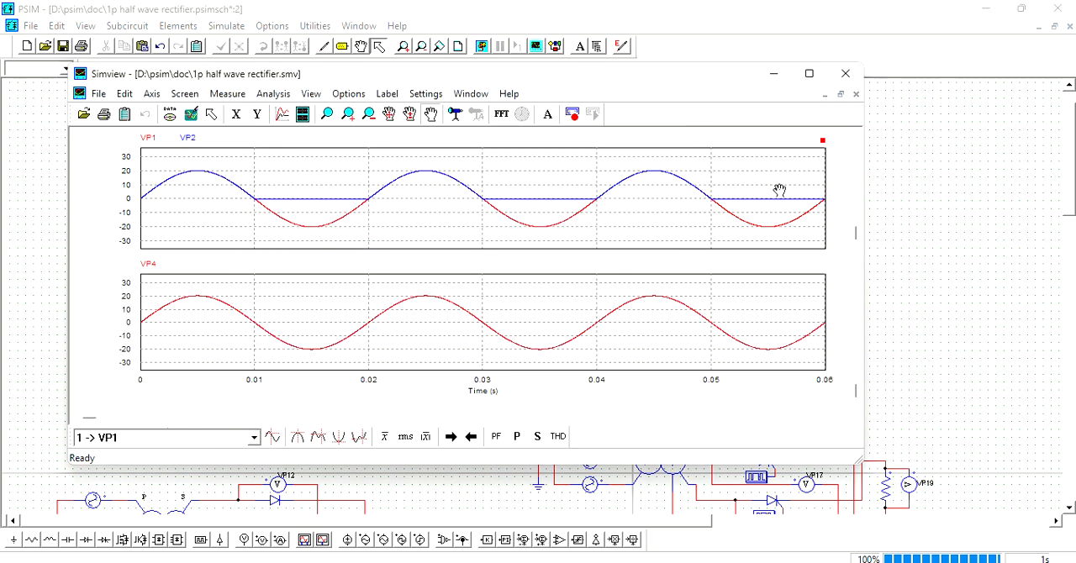
{"action": "left_click", "coordinate": [303, 116]}
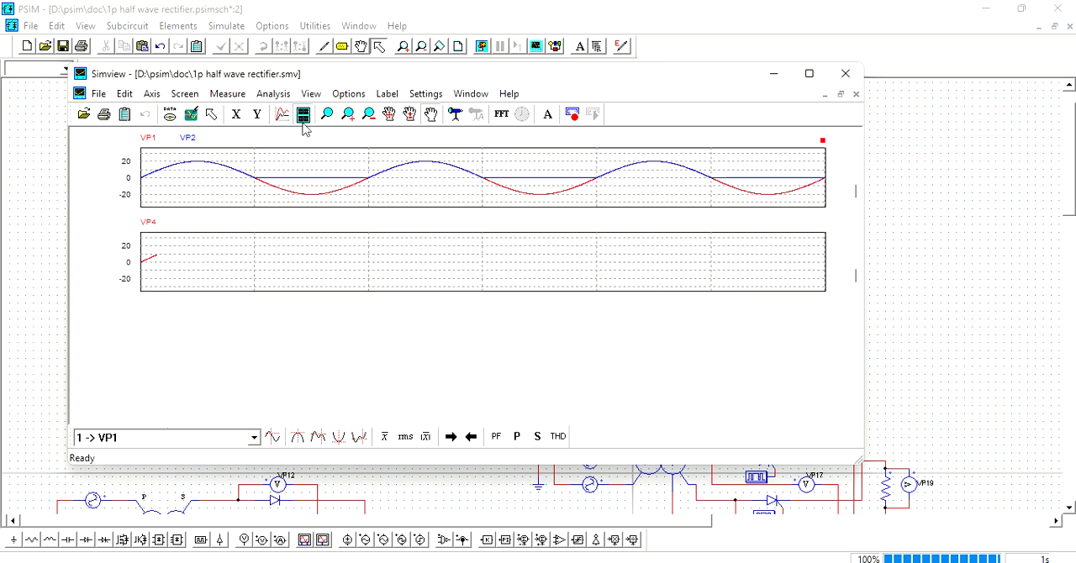
{"action": "scroll", "coordinate": [278, 257], "scroll_direction": "down", "scroll_amount": 2}
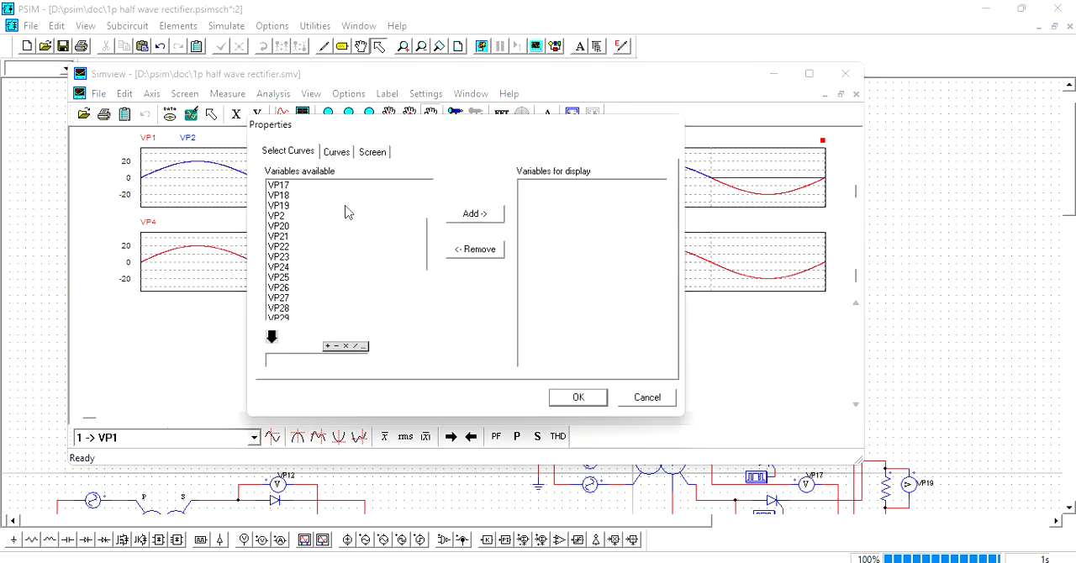
{"action": "left_click", "coordinate": [577, 398]}
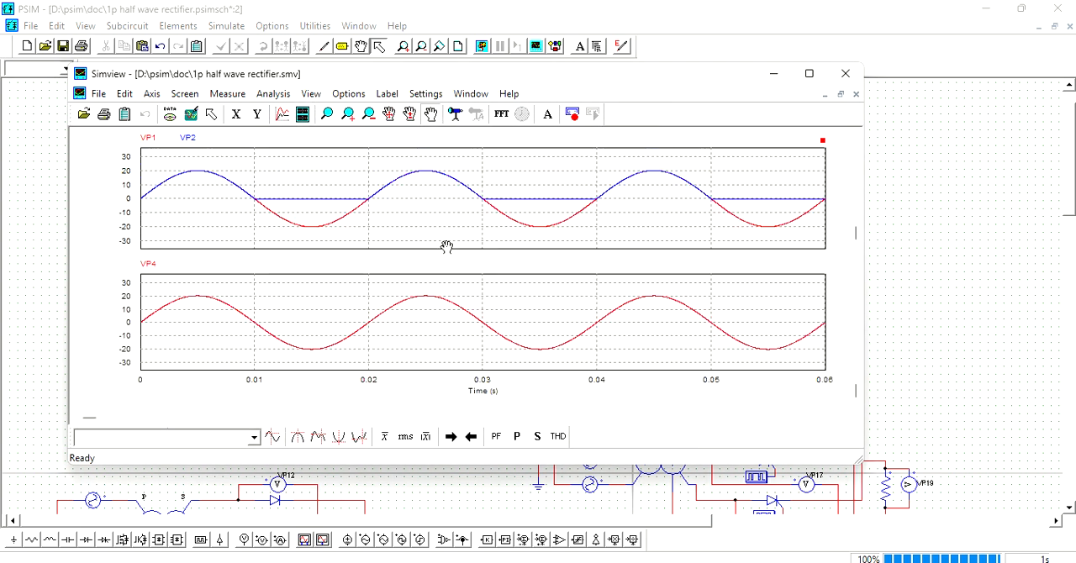
- Add the VP5 curve to the second screen so it overlays VP4
{"action": "right_click", "coordinate": [449, 338]}
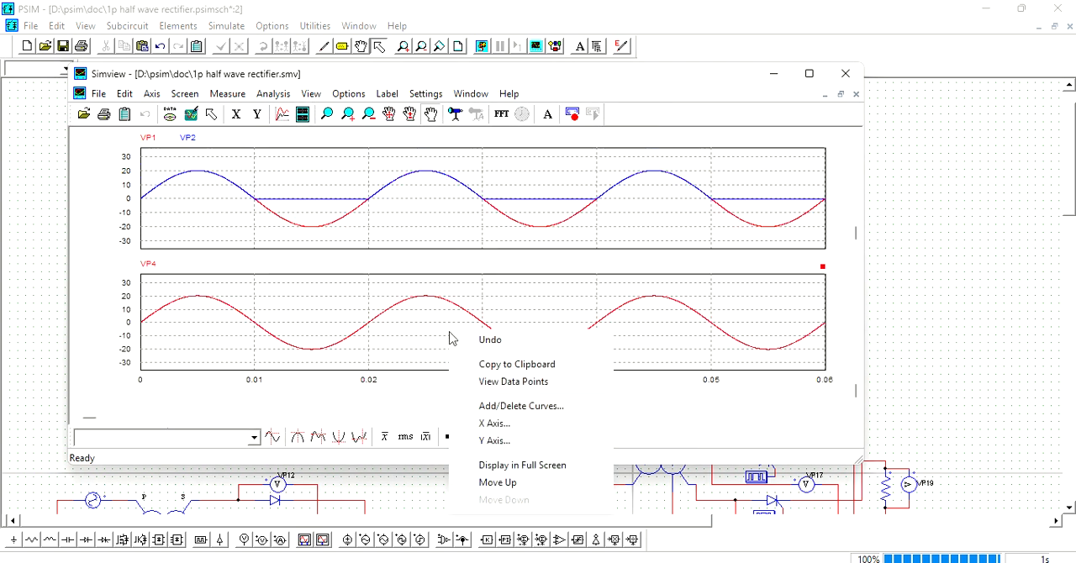
{"action": "left_click", "coordinate": [512, 409]}
{"action": "scroll", "coordinate": [278, 260], "scroll_direction": "down", "scroll_amount": 3}
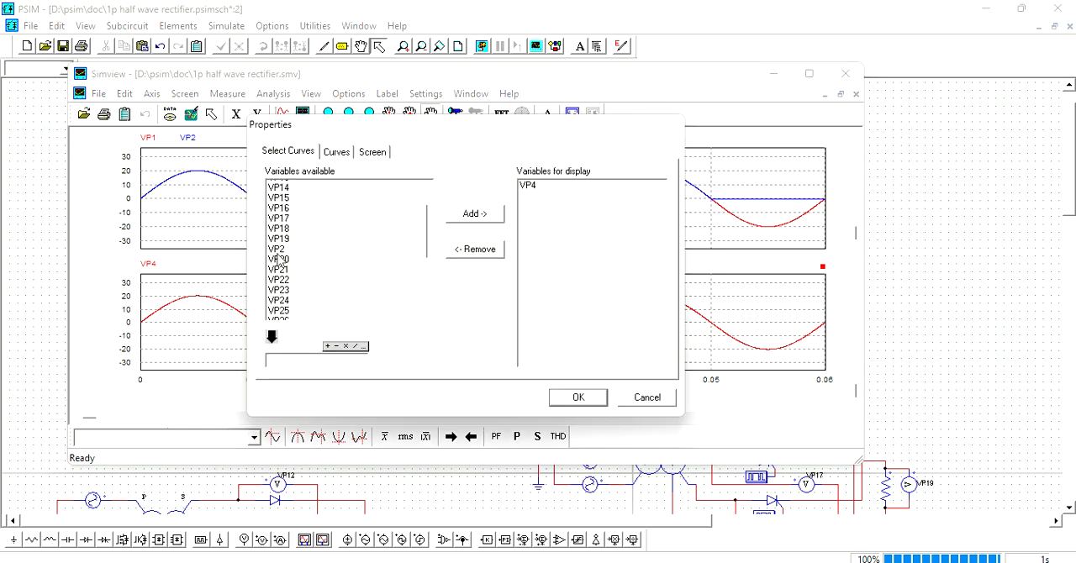
{"action": "scroll", "coordinate": [286, 286], "scroll_direction": "down", "scroll_amount": 2}
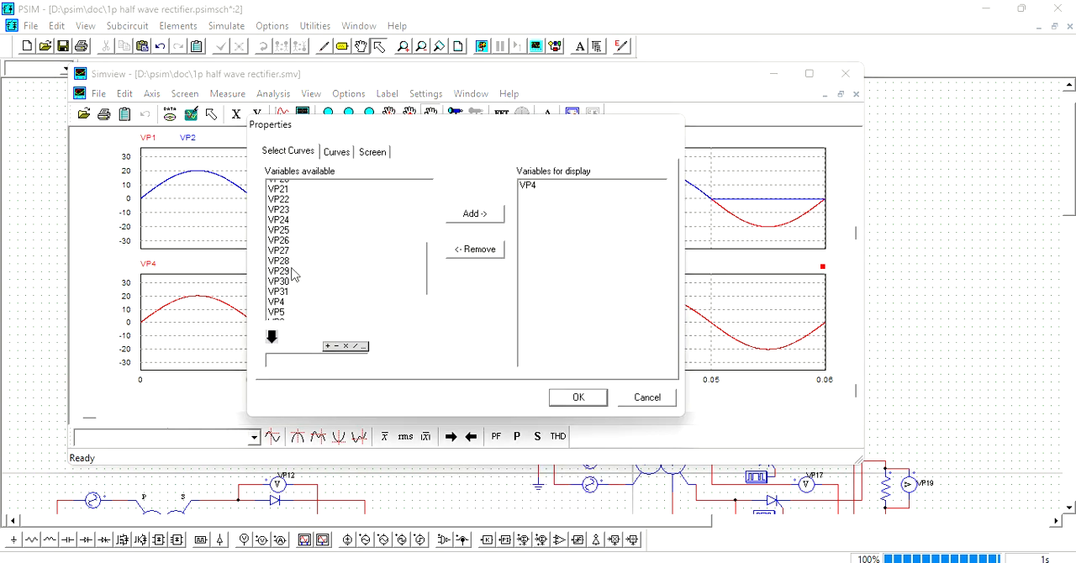
{"action": "left_click", "coordinate": [284, 299]}
{"action": "left_click", "coordinate": [468, 215]}
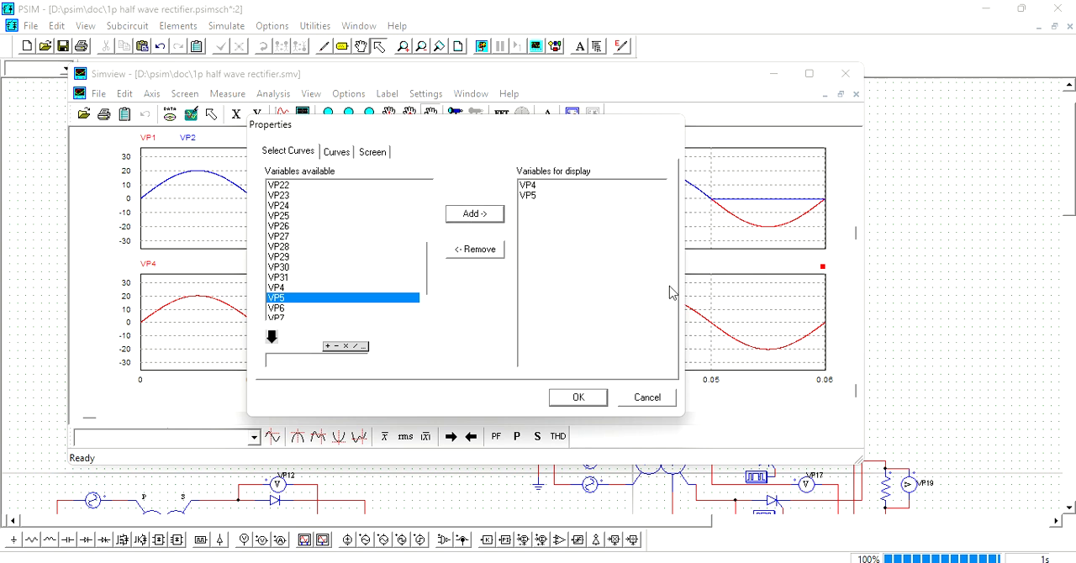
{"action": "left_click", "coordinate": [575, 397]}
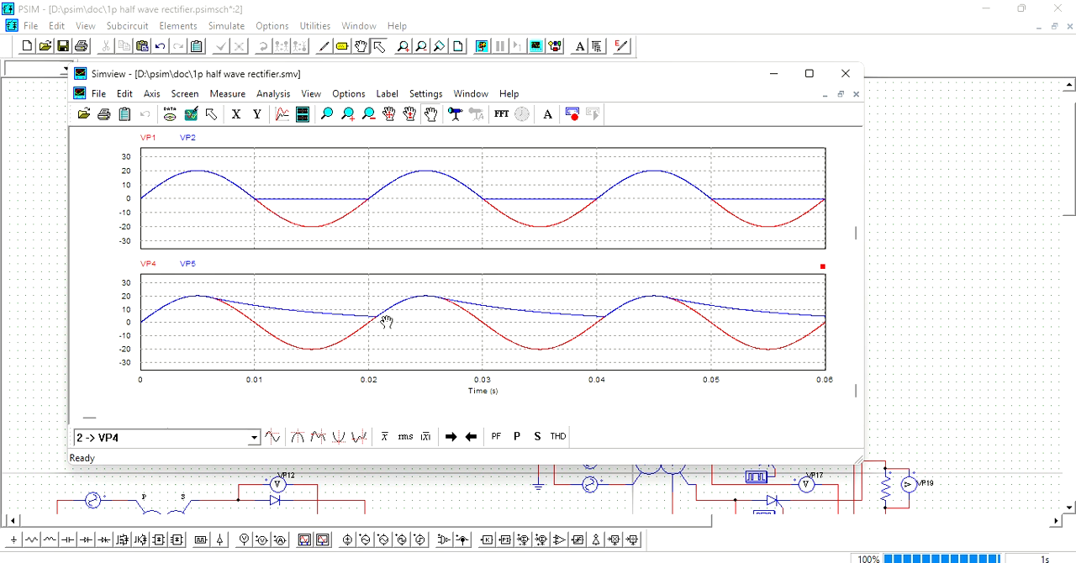
- Measure the RMS values of all plotted voltage curves, and close the Simview waveform window
{"action": "left_click", "coordinate": [405, 438]}
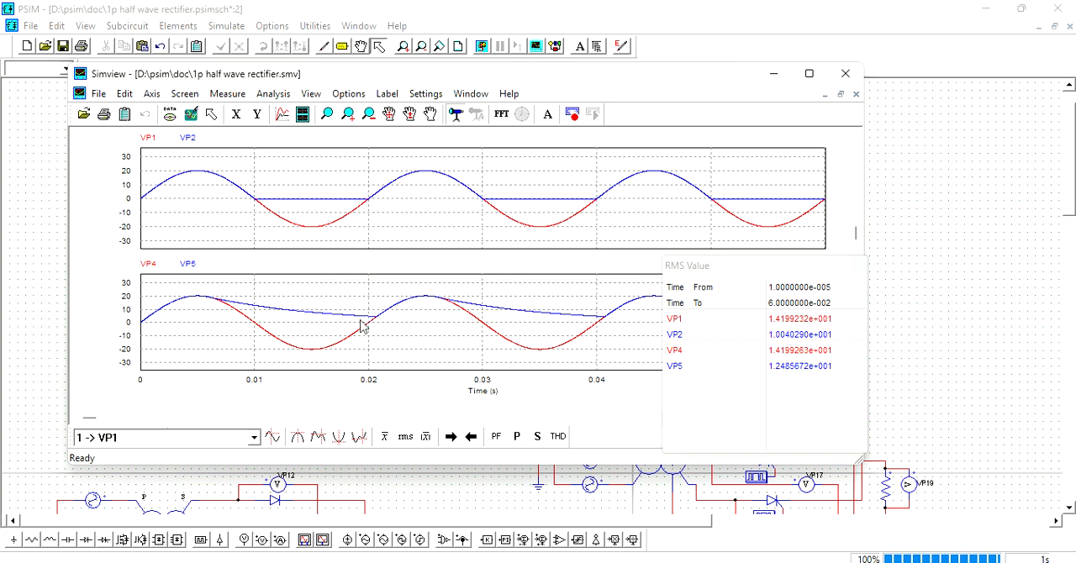
{"action": "left_click", "coordinate": [845, 73]}
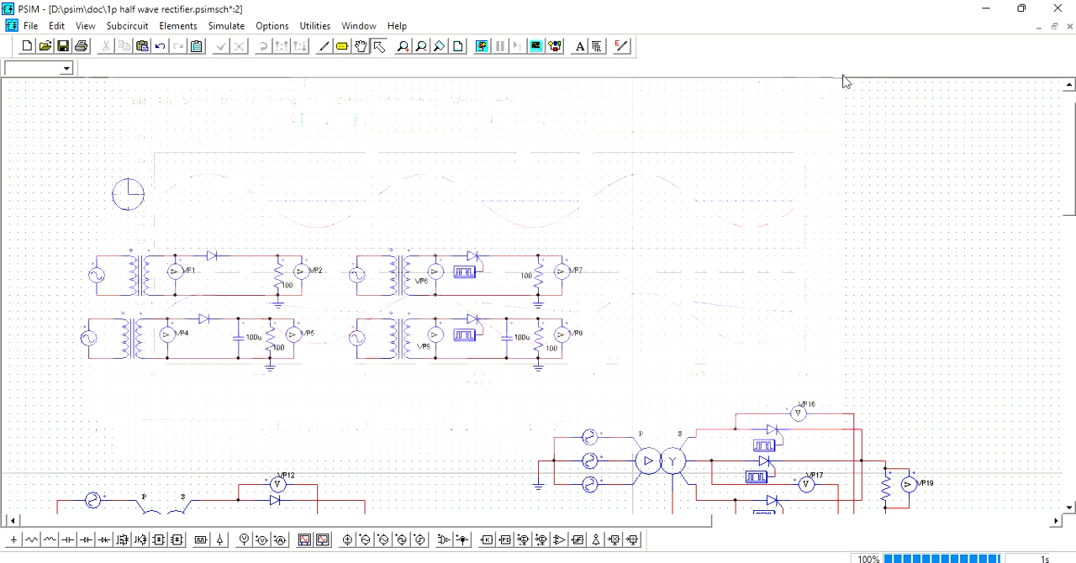